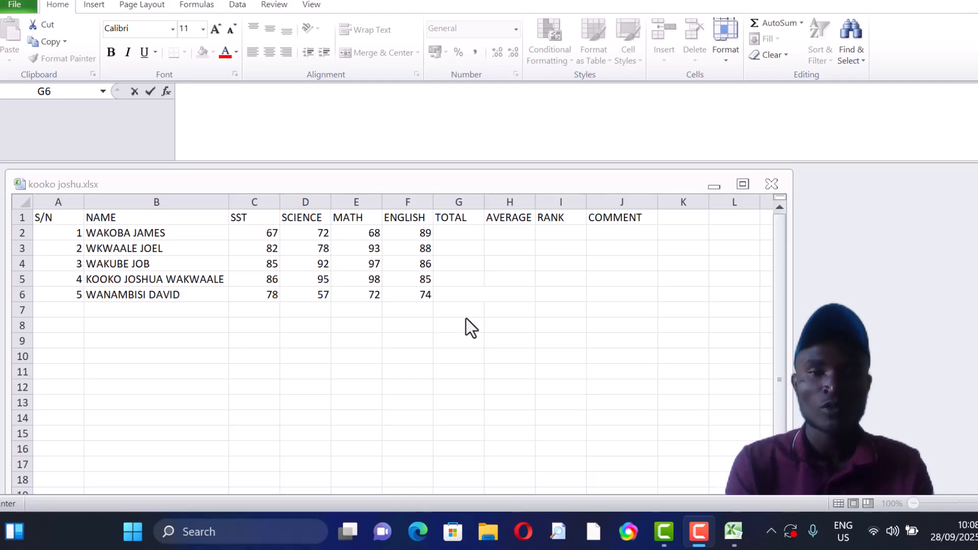
Calculate the first student's total in G2 with =SUM(C2:F2) and fill the formula down to G6.
left_click(444, 232)
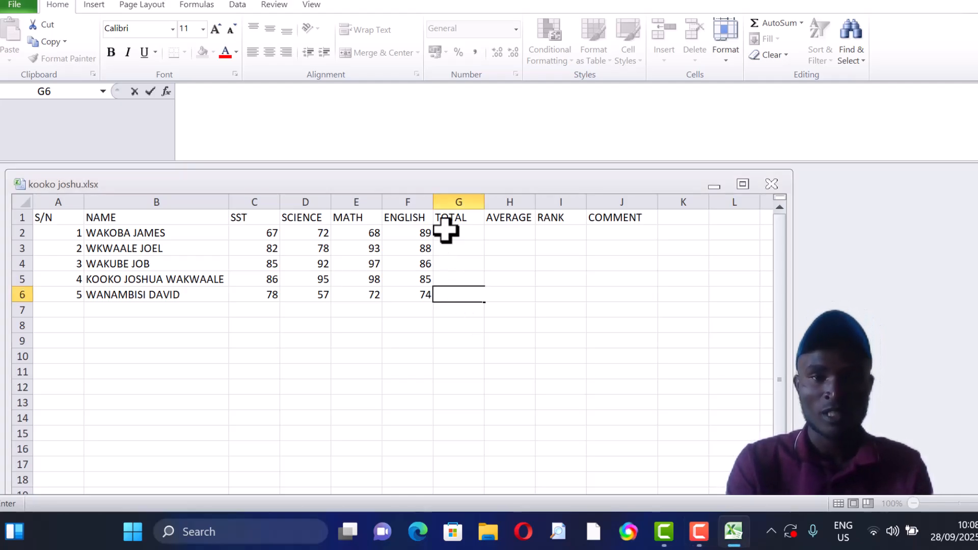
left_click(452, 231)
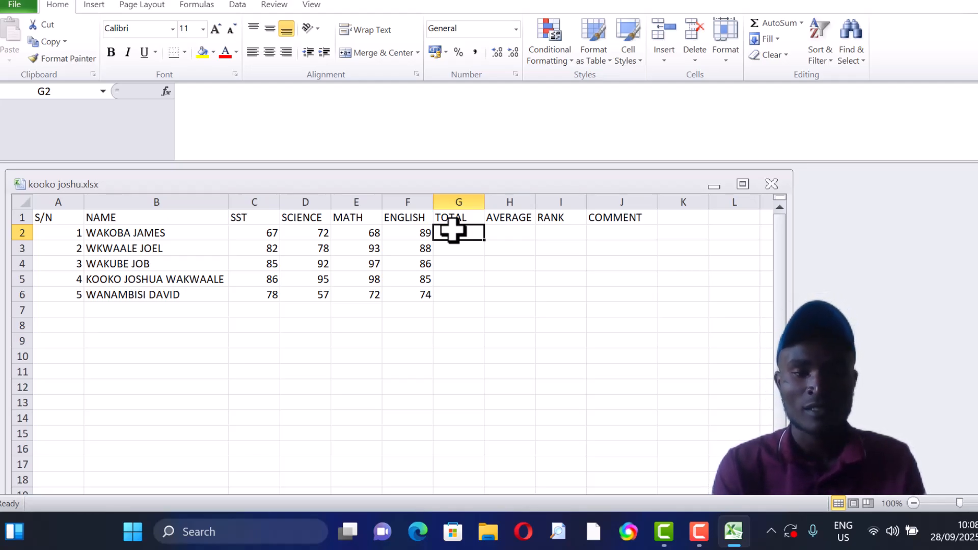
type("=")
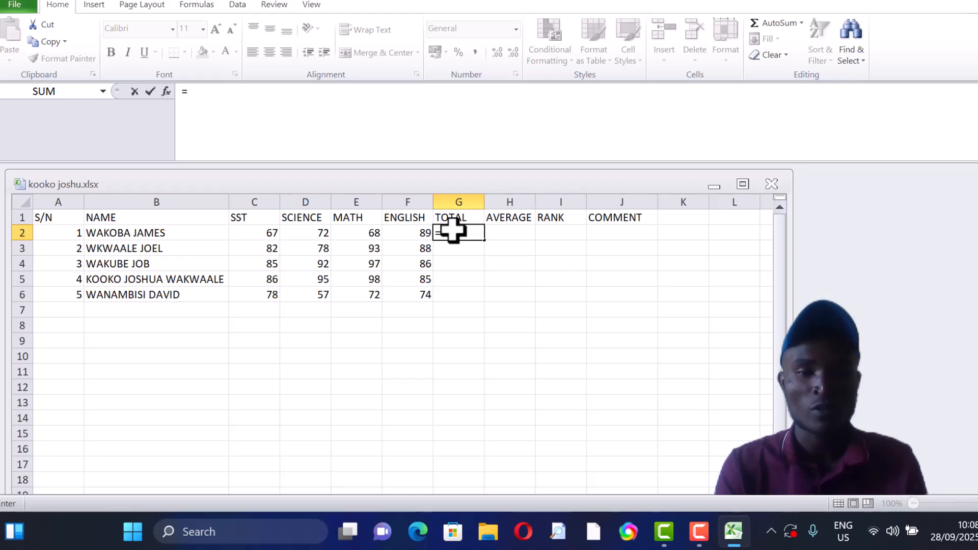
type("s")
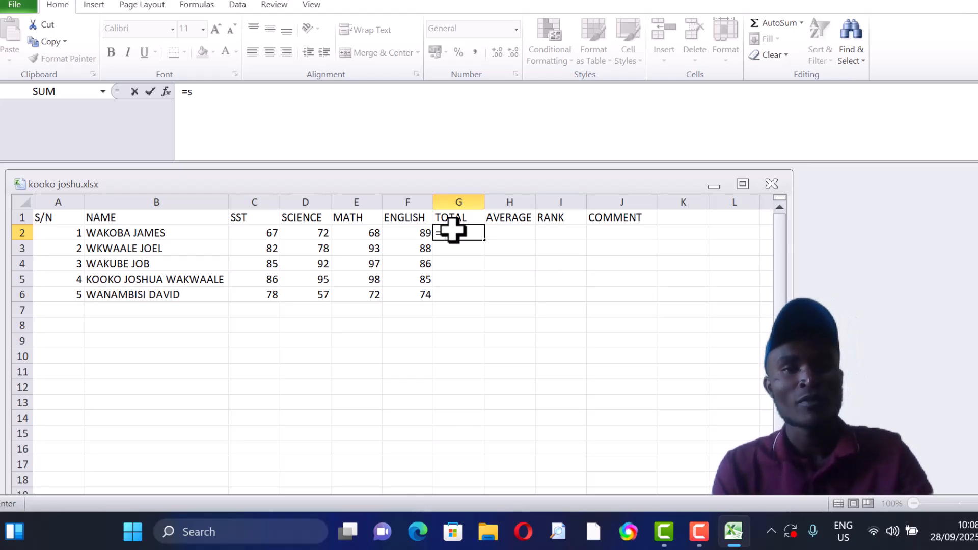
key("BackSpace")
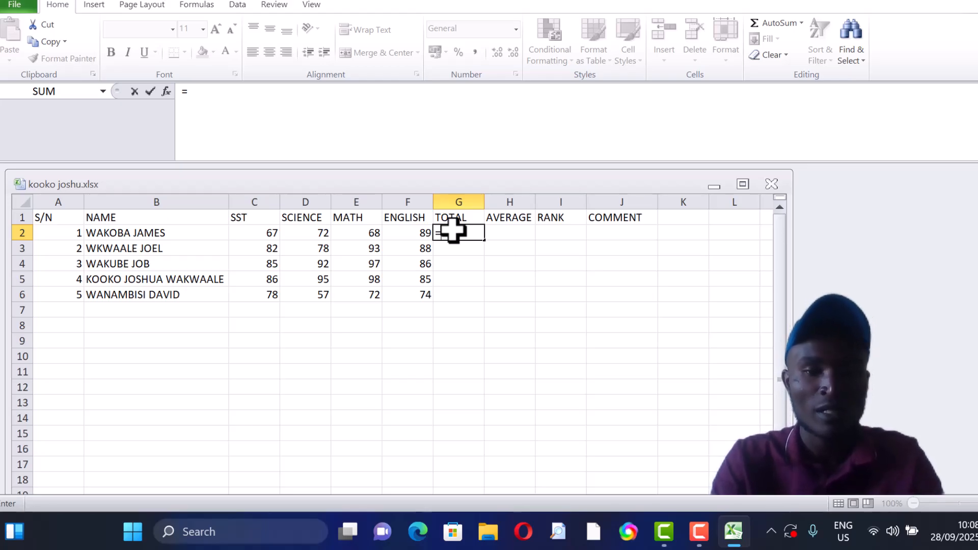
type("SUM")
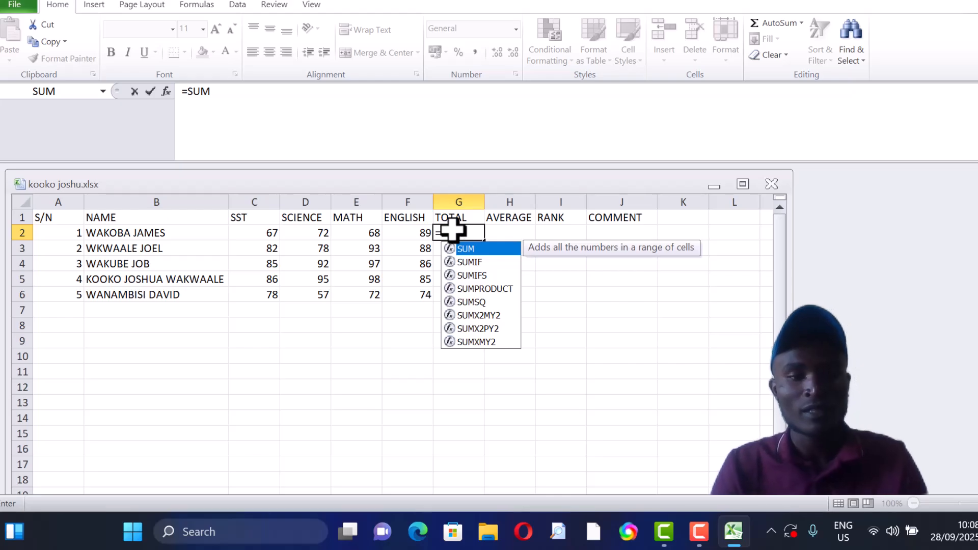
type("(")
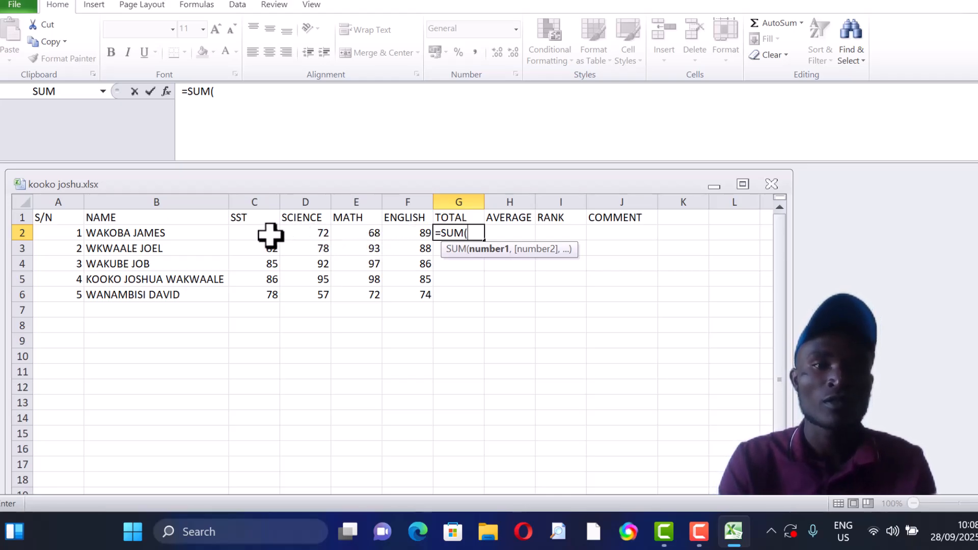
left_click_drag(264, 235, 404, 235)
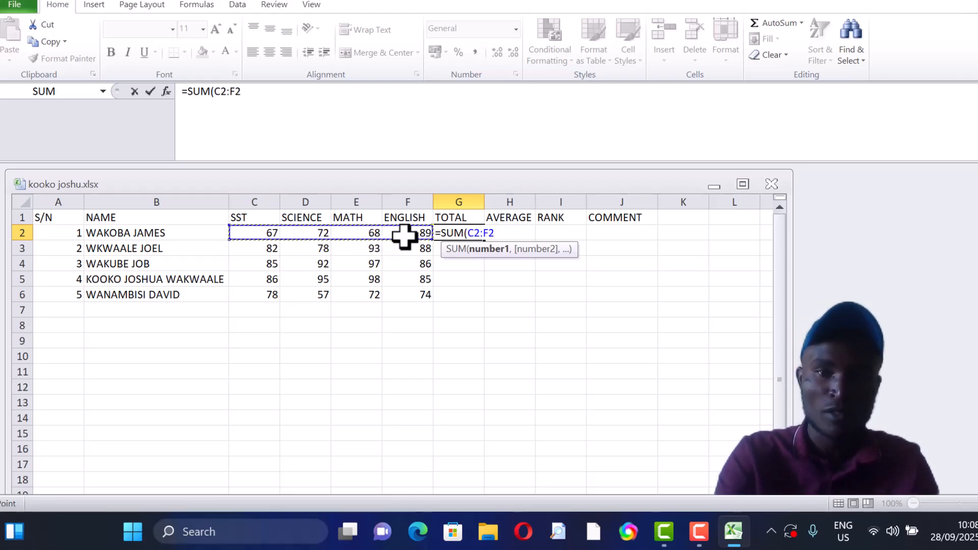
type(")")
key("Return")
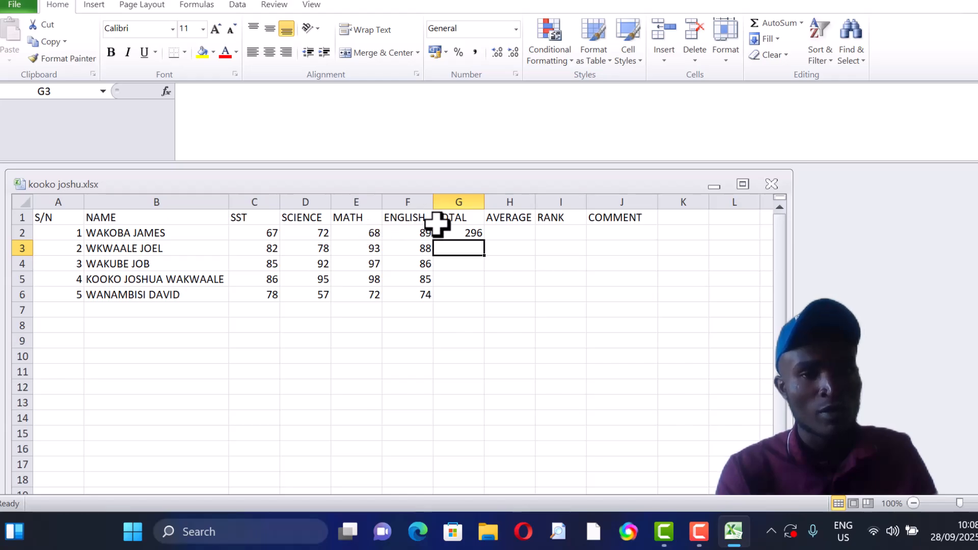
left_click(455, 232)
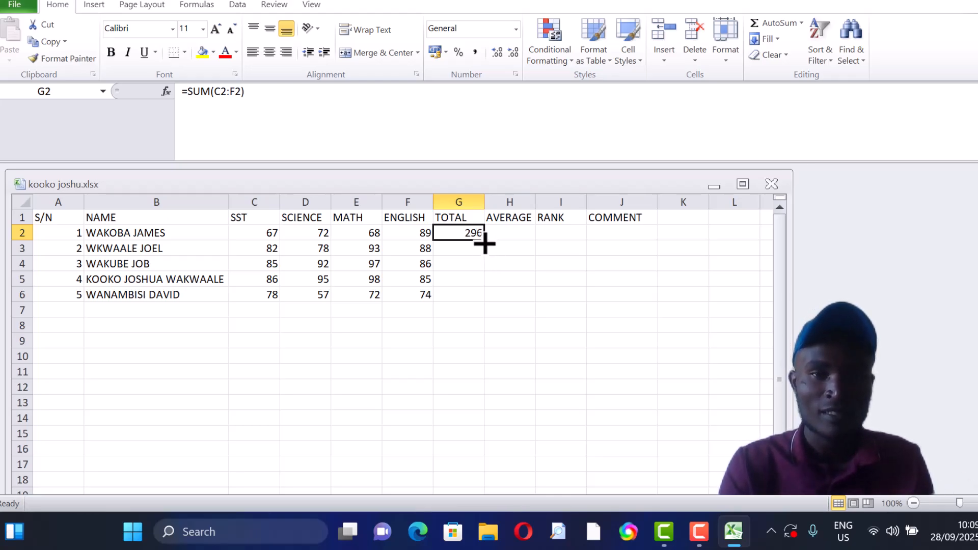
left_click_drag(485, 240, 484, 312)
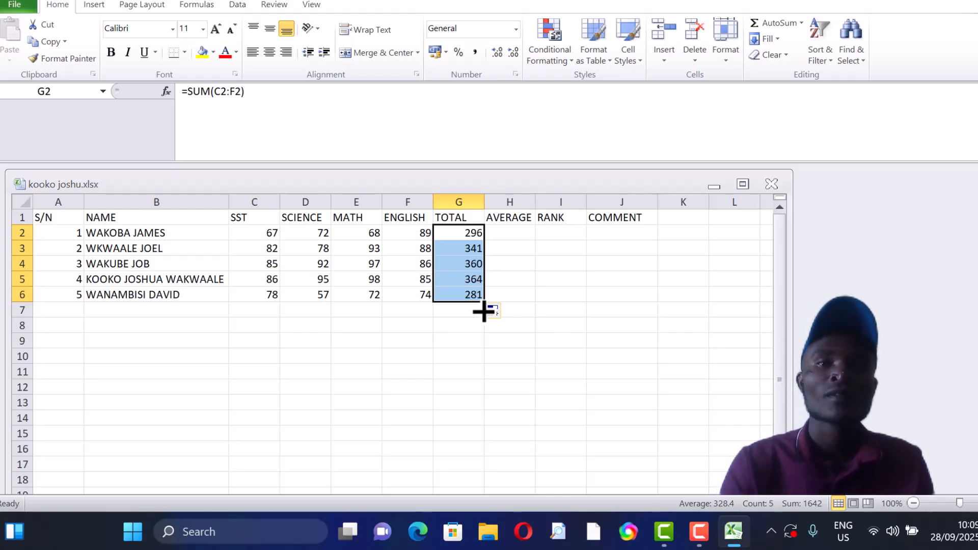
Calculate the first student's average in H2 with the formula =AVERAGE(C2:F2).
left_click(497, 235)
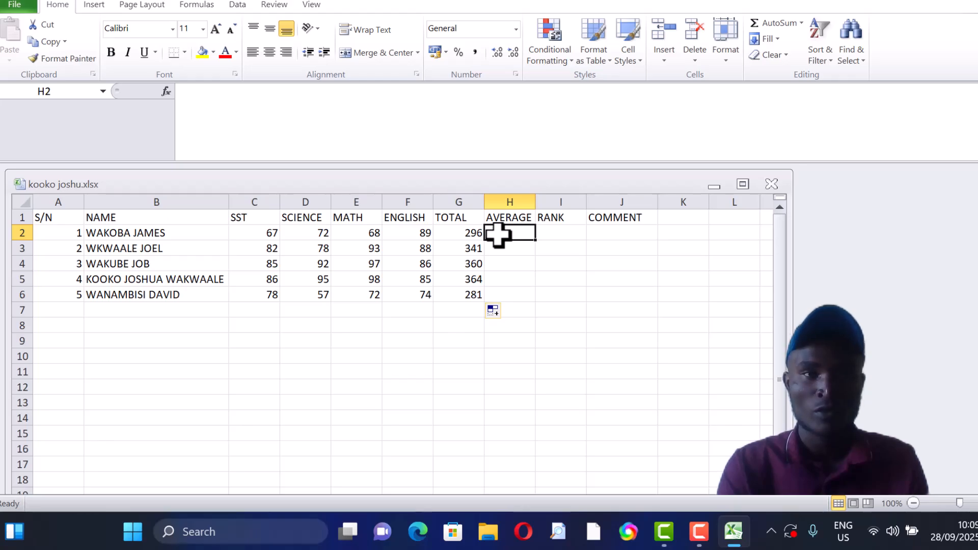
type("=")
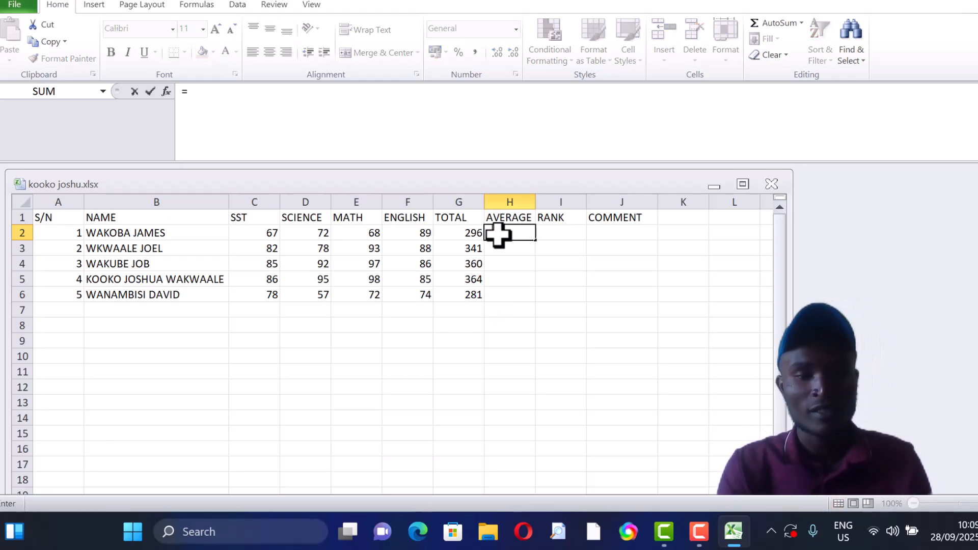
type("A")
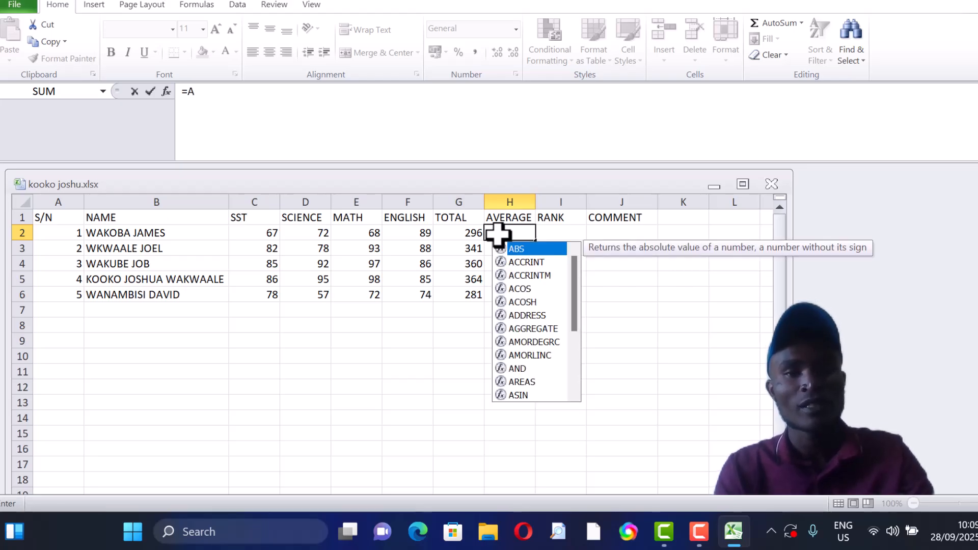
type("VER")
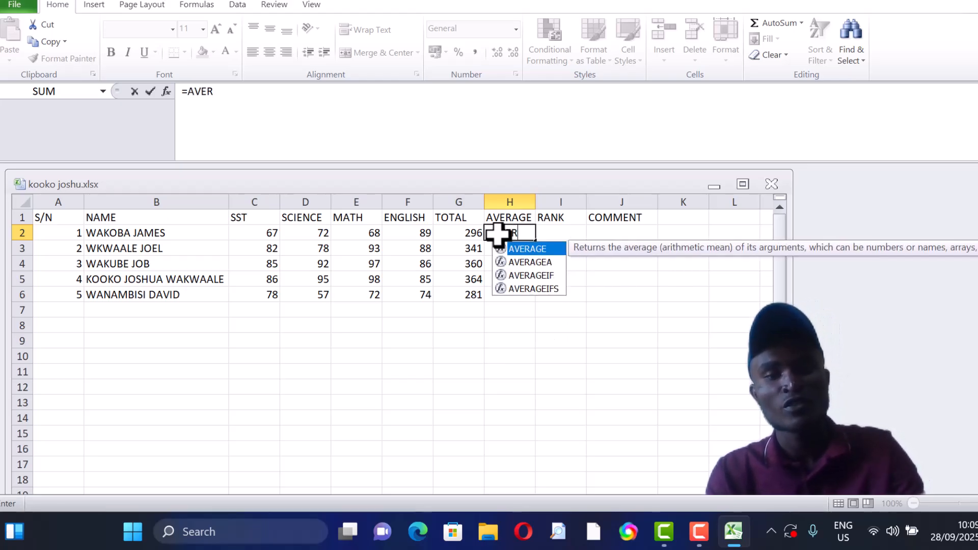
type("AGE")
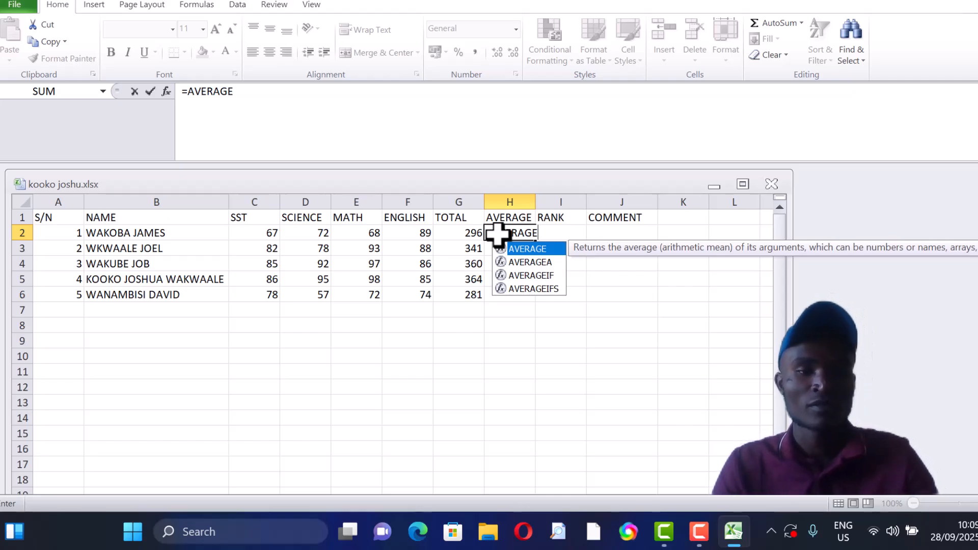
type("(")
key("shift+F10")
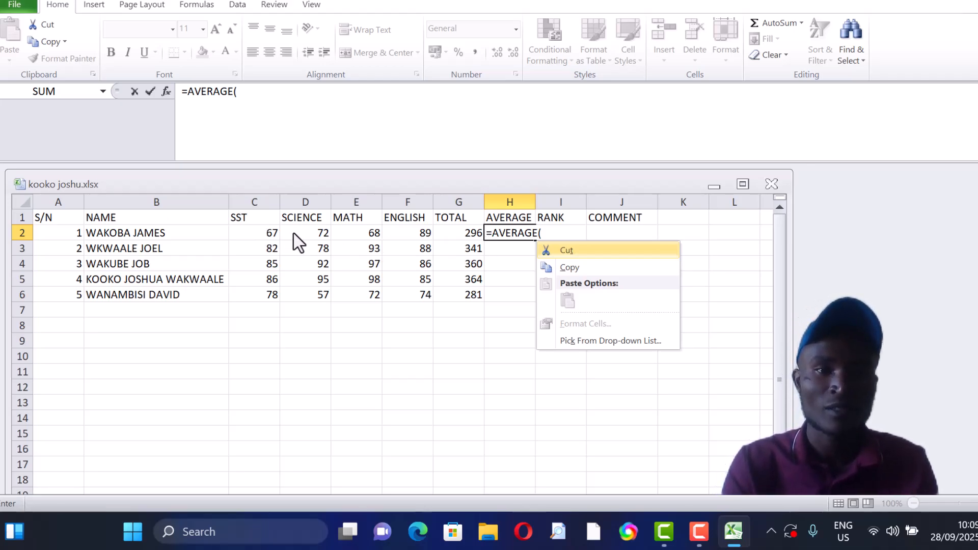
key("Escape")
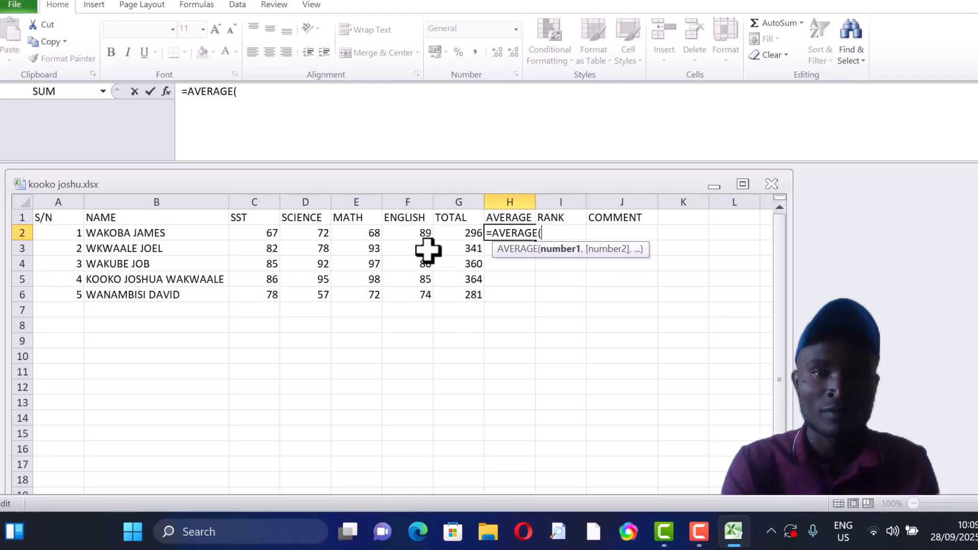
left_click_drag(258, 234, 395, 231)
type(")")
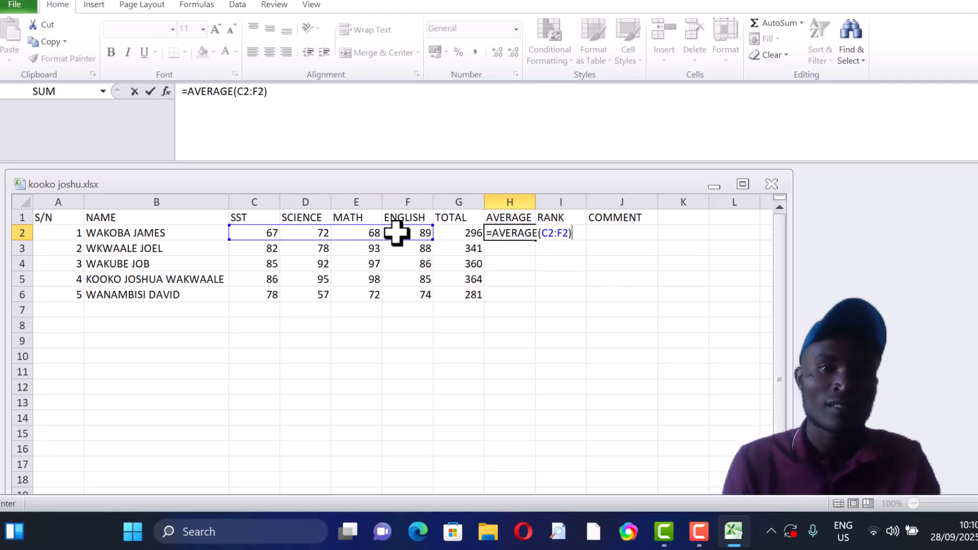
key("Return")
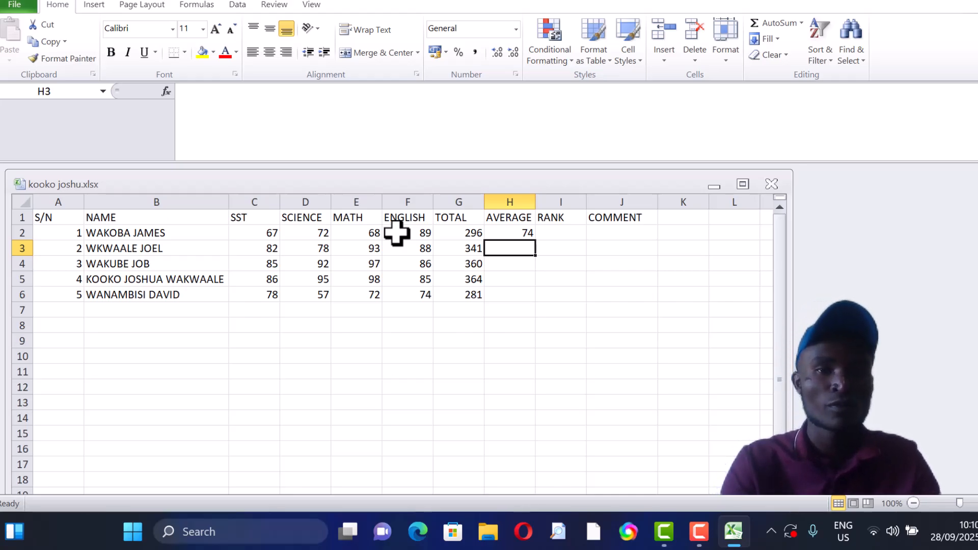
Fill the average formula from H2 down through H6 for the remaining students.
left_click(511, 235)
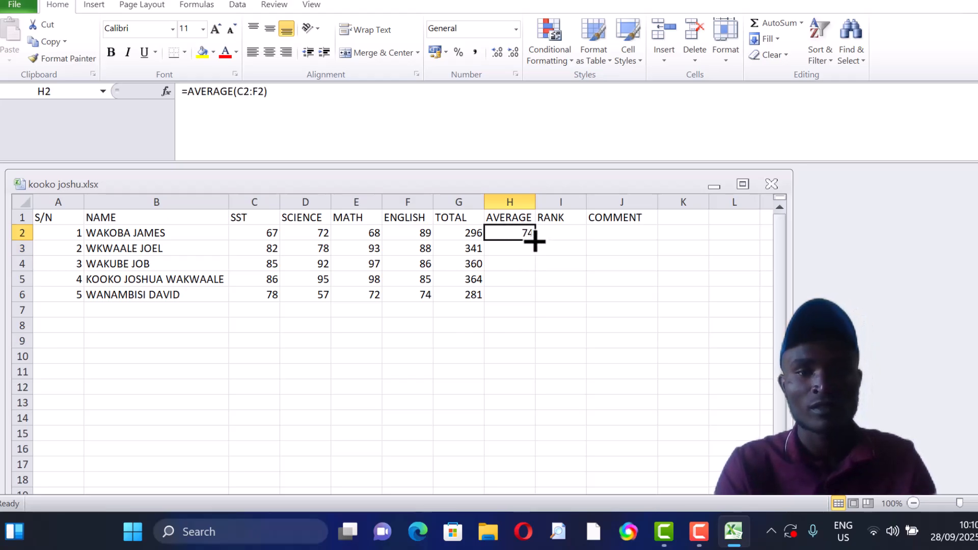
left_click_drag(534, 241, 533, 253)
left_click_drag(531, 273, 527, 306)
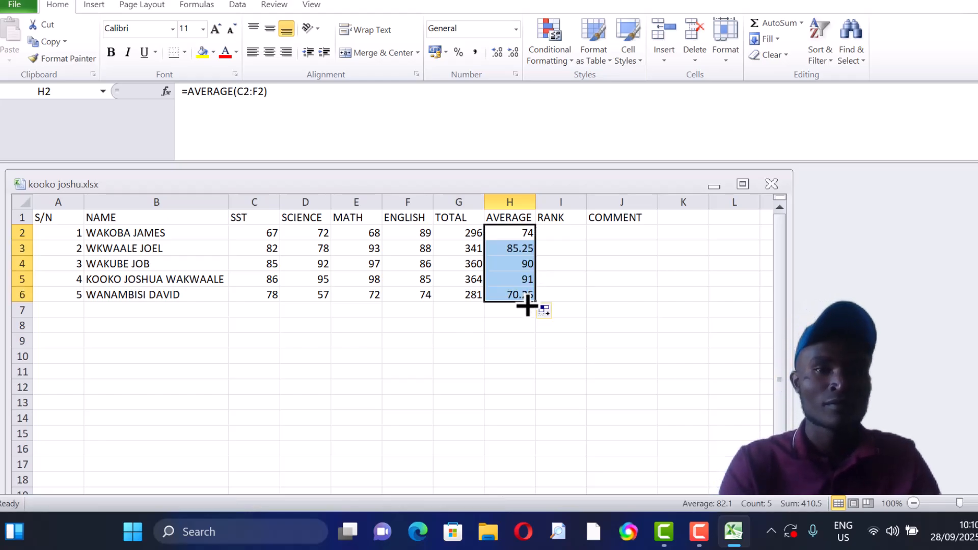
Begin a RANK formula in I2 that compares H2 with the averages in H2:H6.
left_click(563, 233)
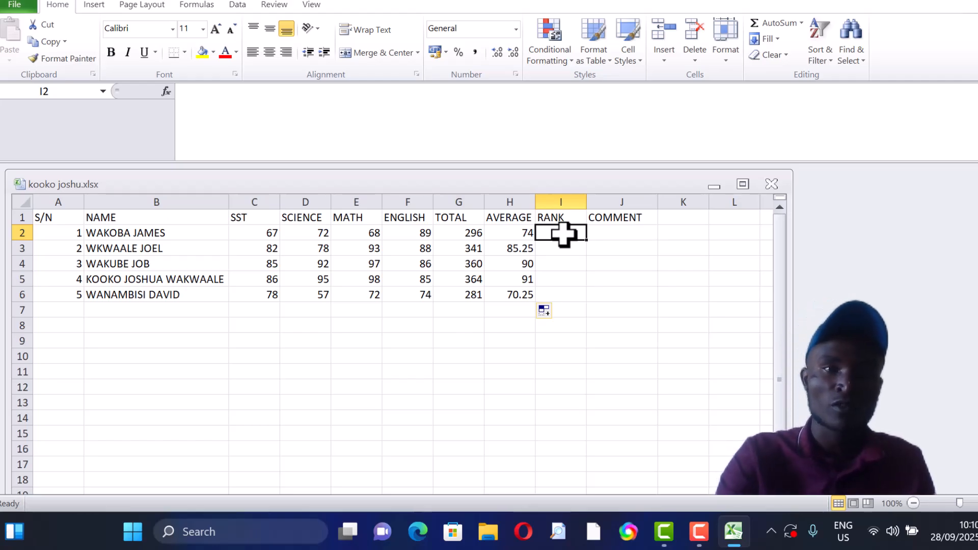
type("=")
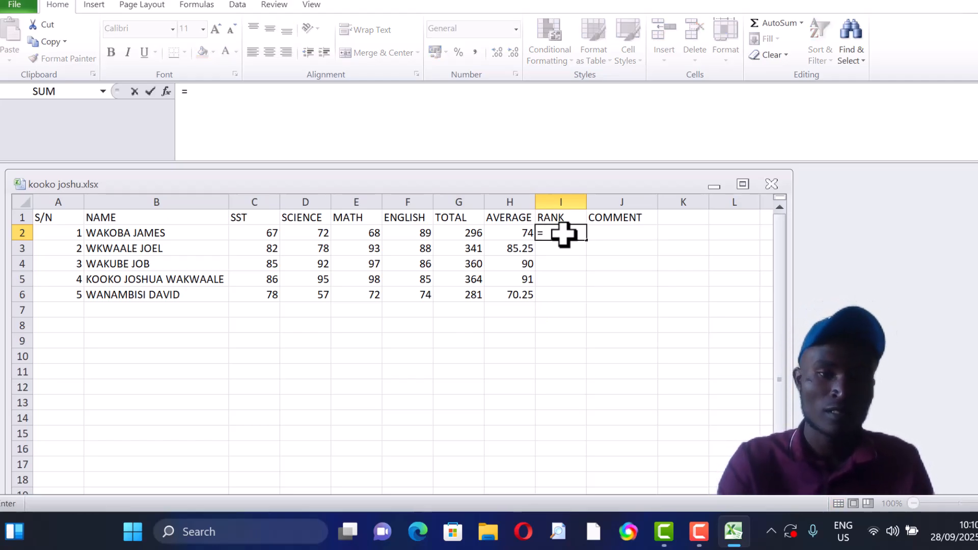
type("RA")
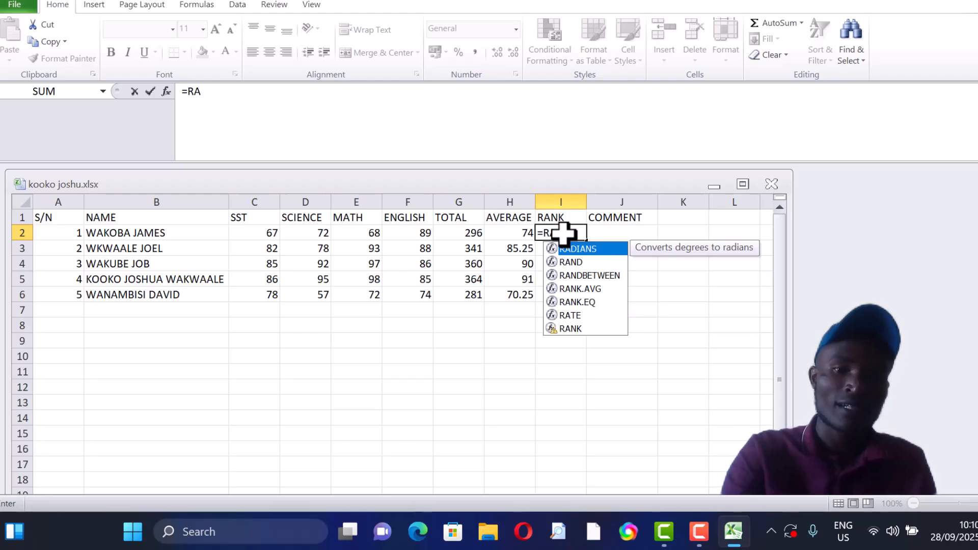
type("NK")
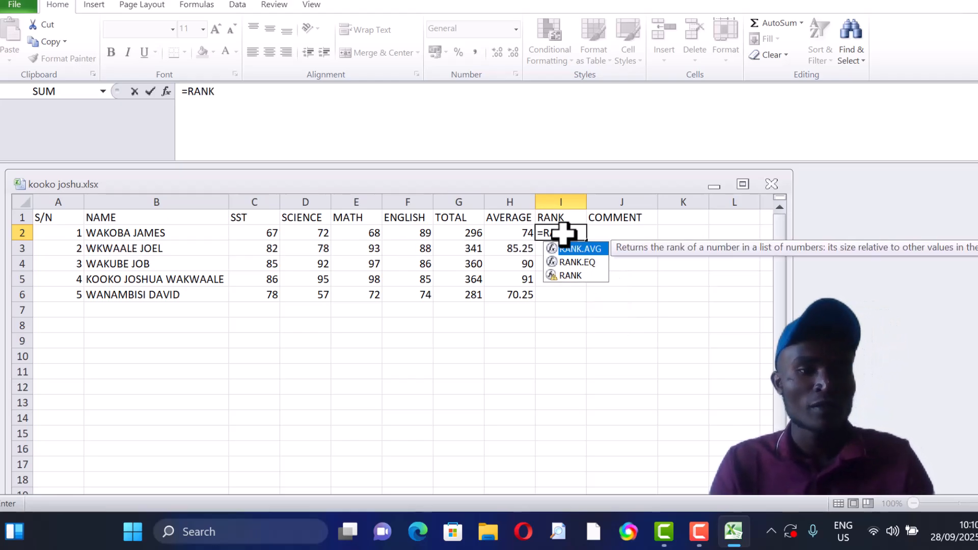
type("(")
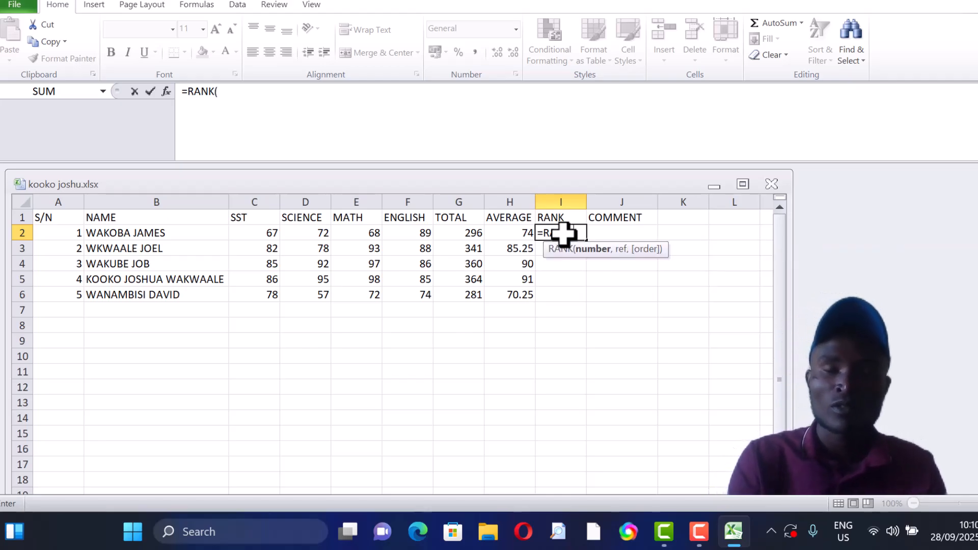
left_click(519, 232)
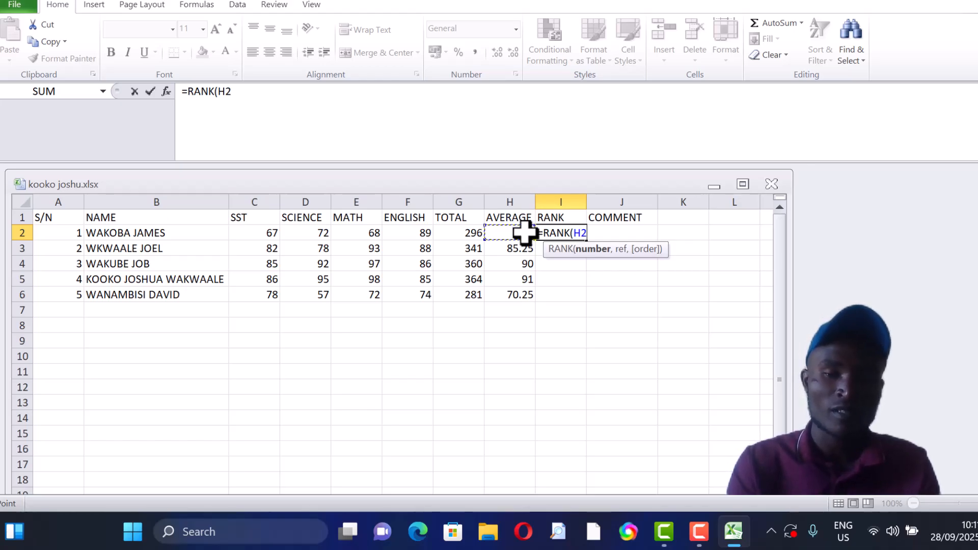
type(",")
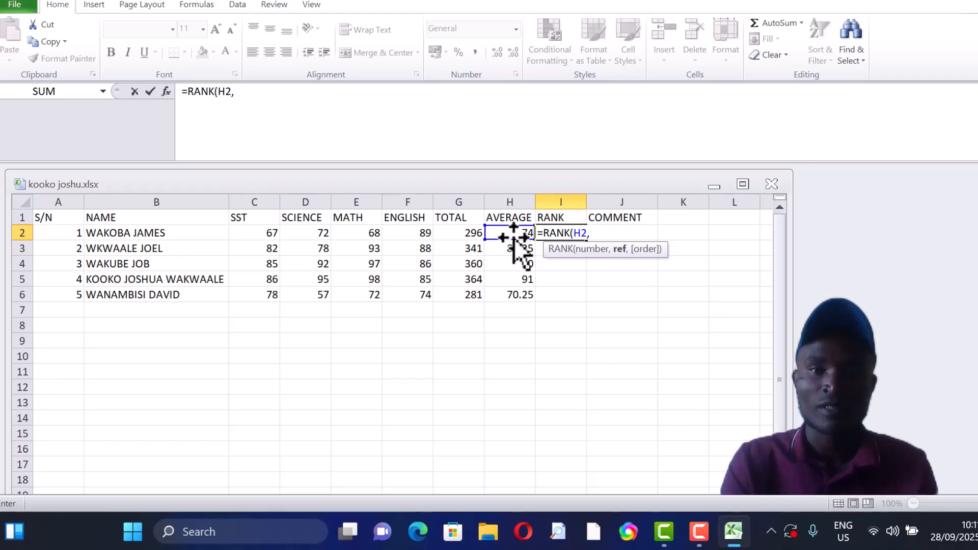
left_click_drag(509, 227, 512, 288)
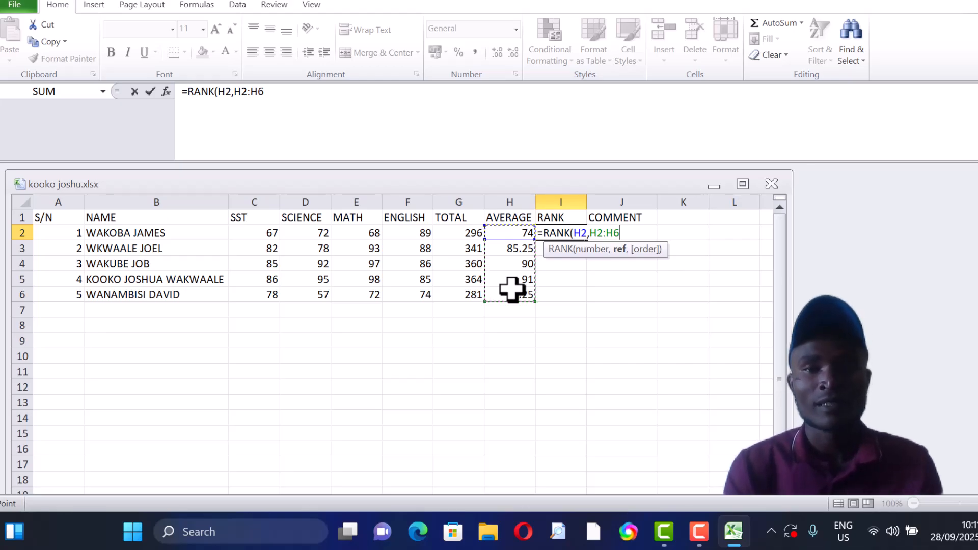
Complete the I2 rank formula as =RANK(H2,$H$2:$H$6) with an absolute range and fill it down to I6.
left_click(596, 228)
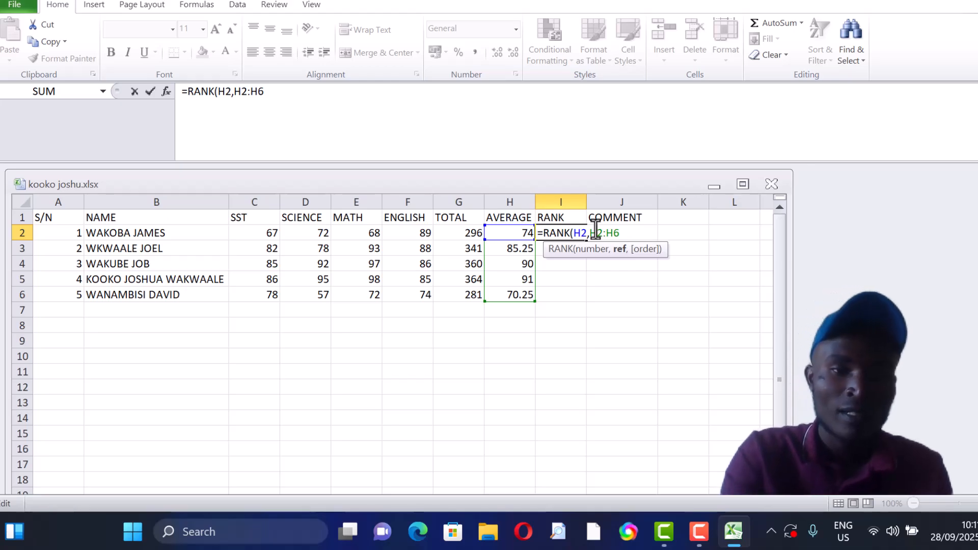
key("F4")
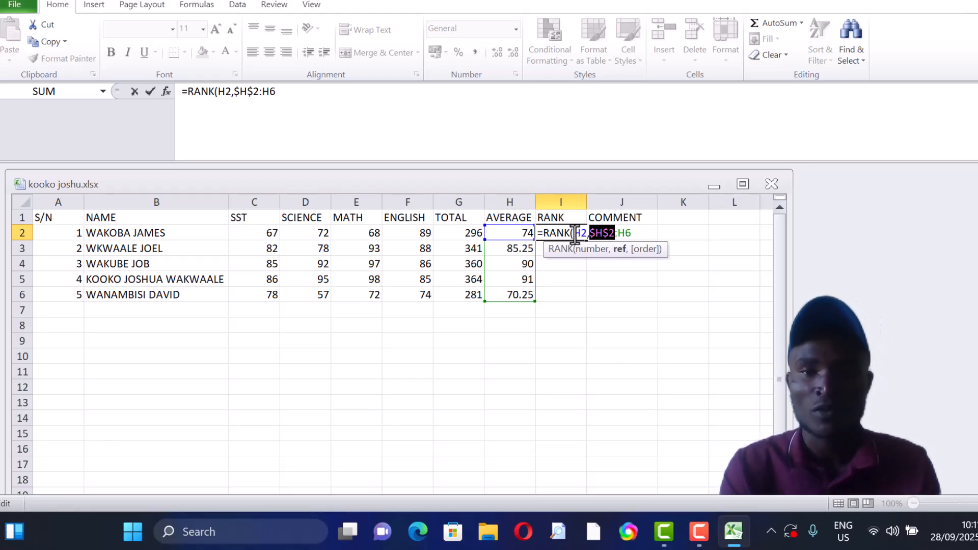
left_click(623, 233)
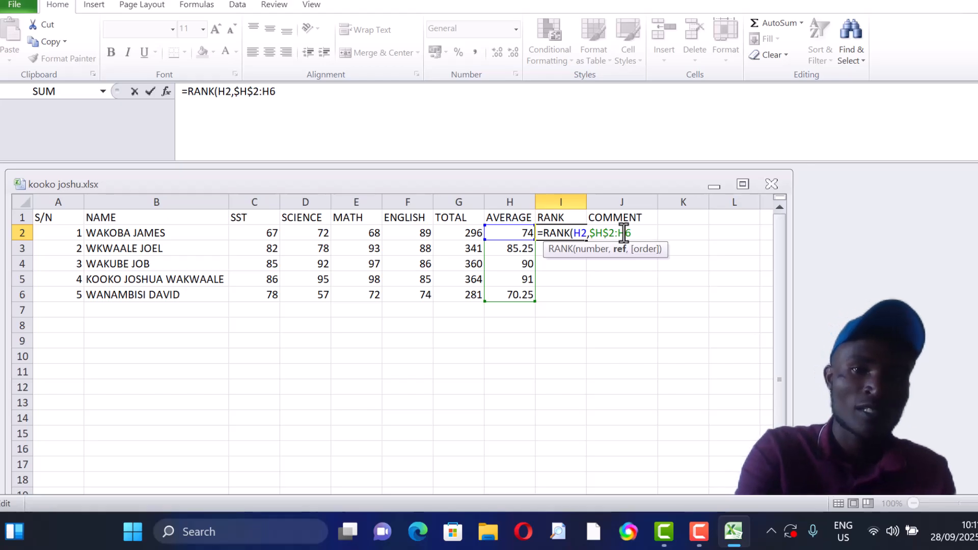
key("F4")
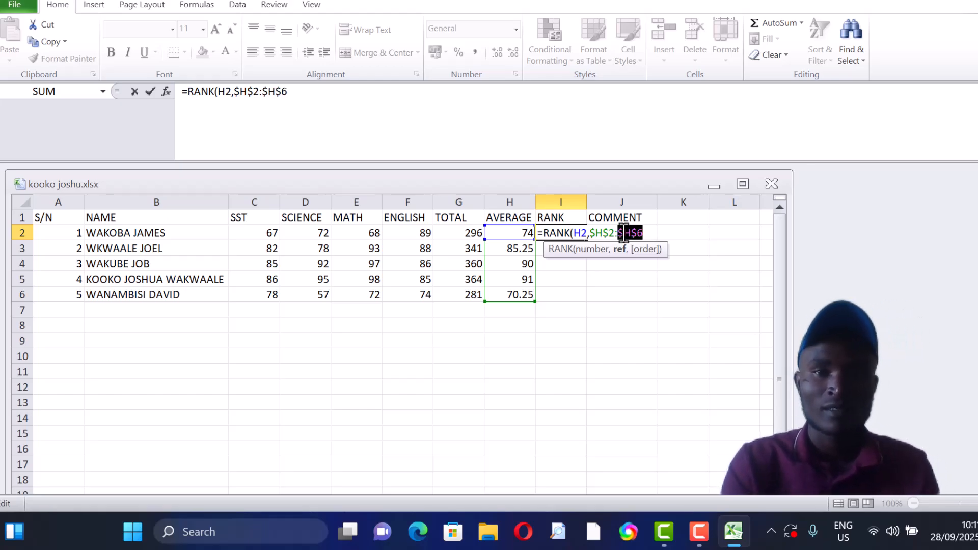
left_click(646, 233)
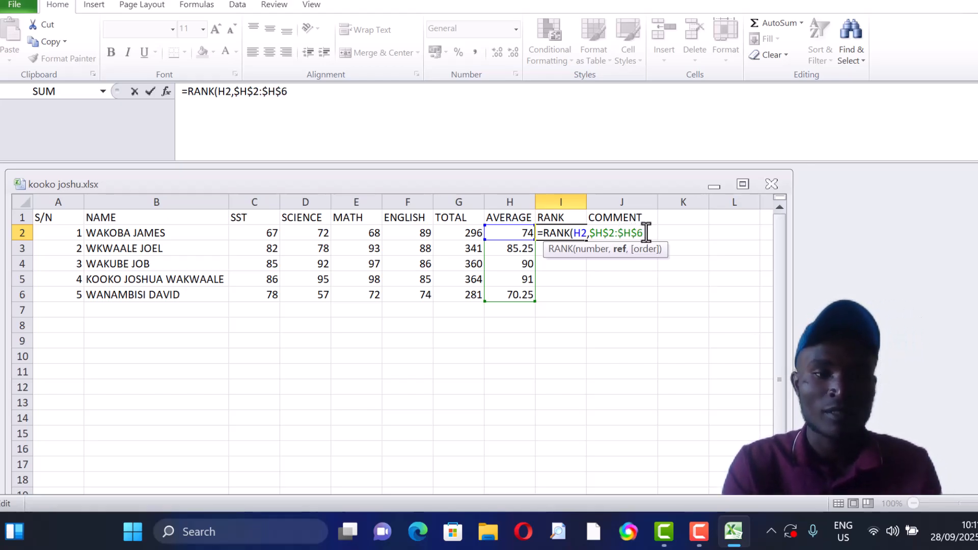
type(")")
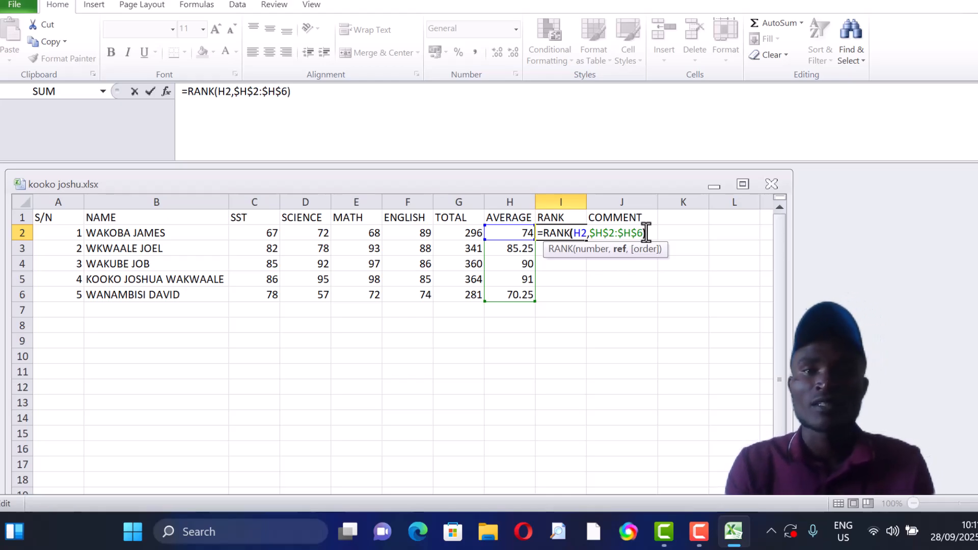
key("Return")
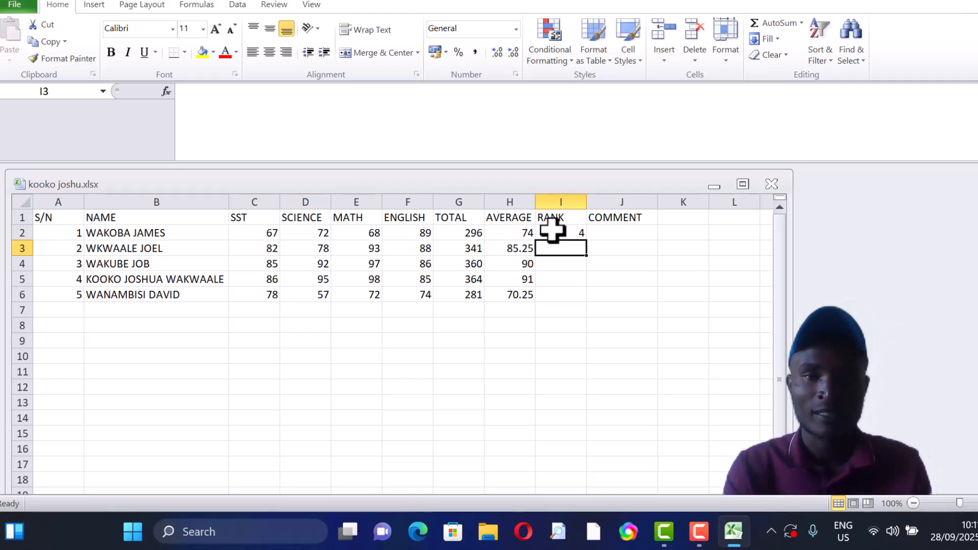
left_click(577, 230)
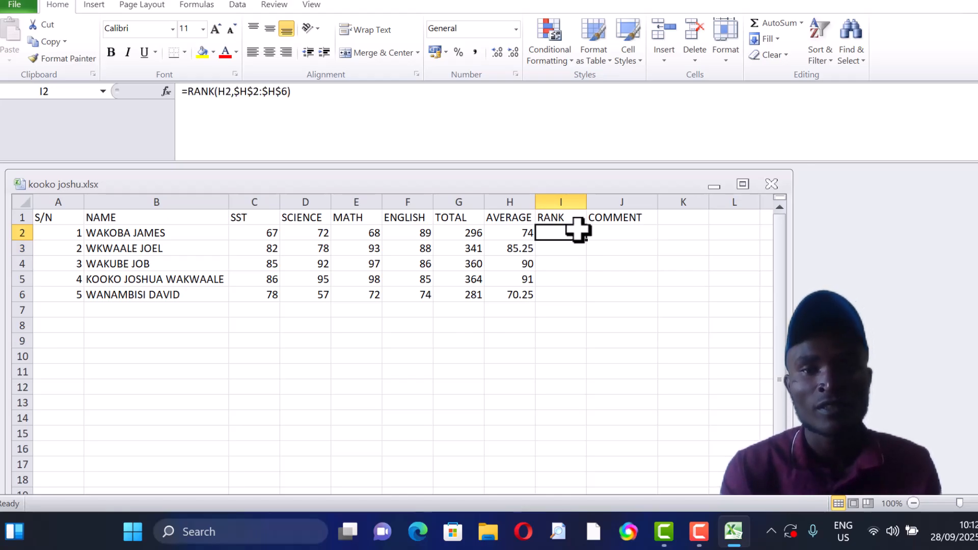
left_click_drag(588, 241, 580, 308)
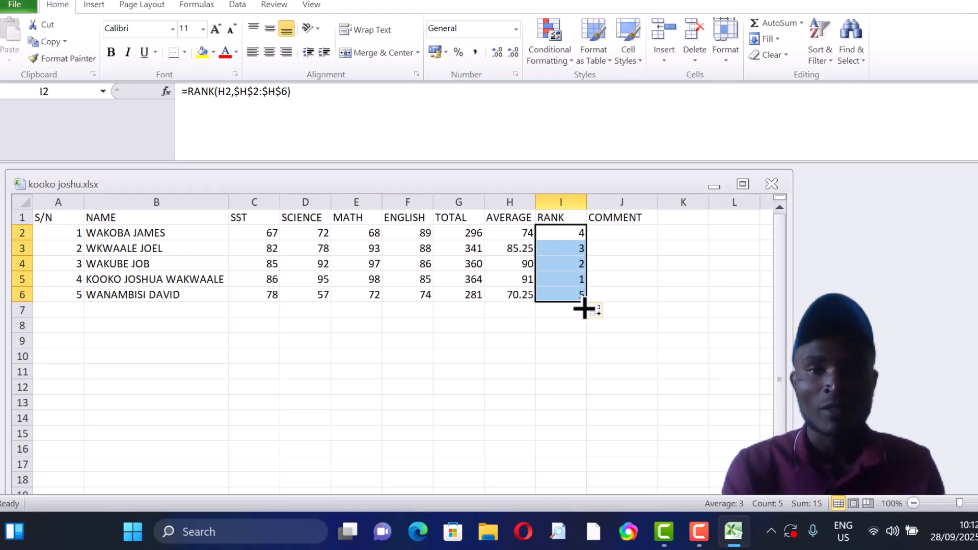
Begin an IF formula in J2 under COMMENT that tests whether the average is below 75 (H2<75).
left_click(607, 236)
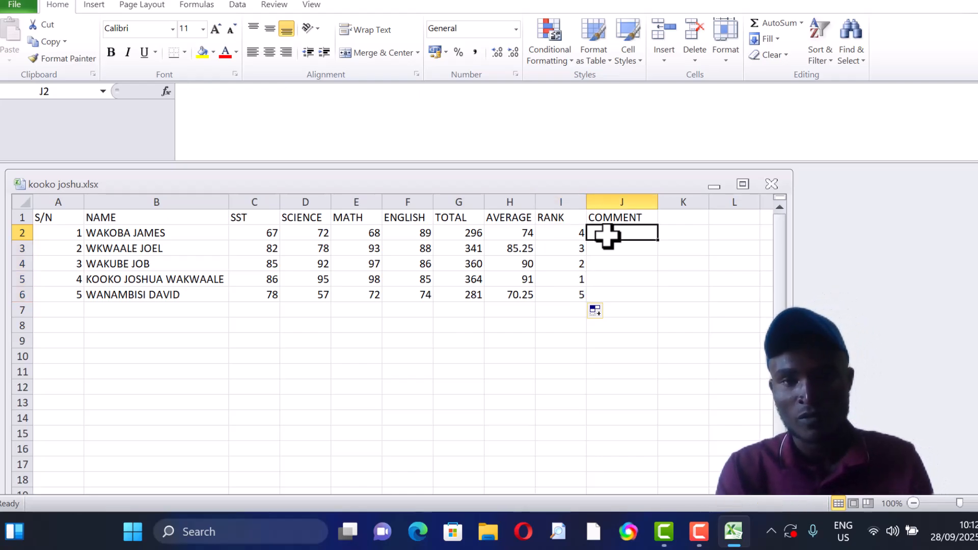
type("=")
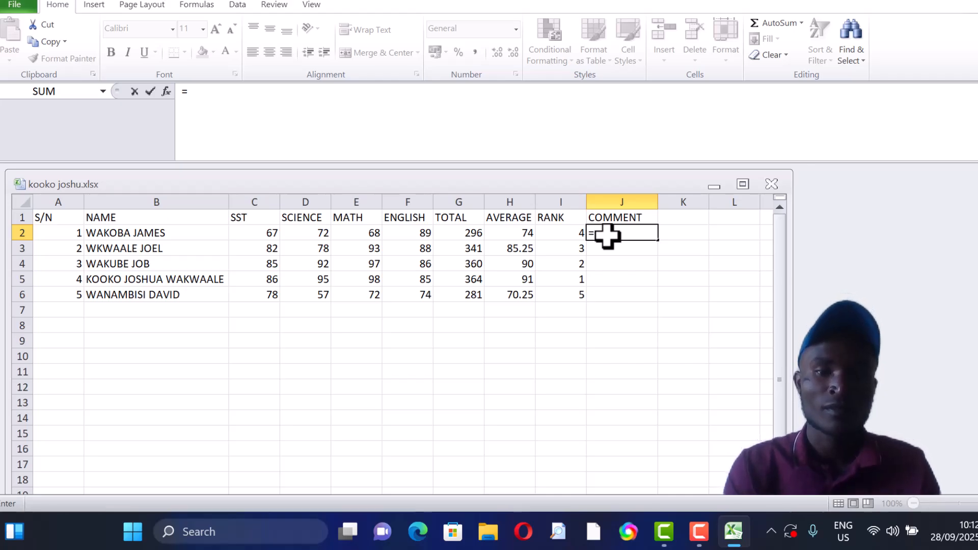
type("IF")
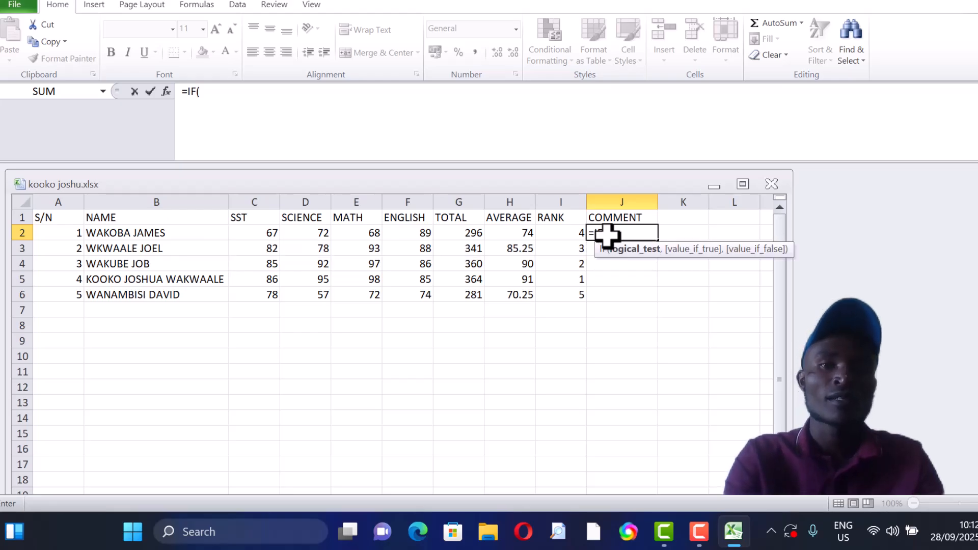
type("(")
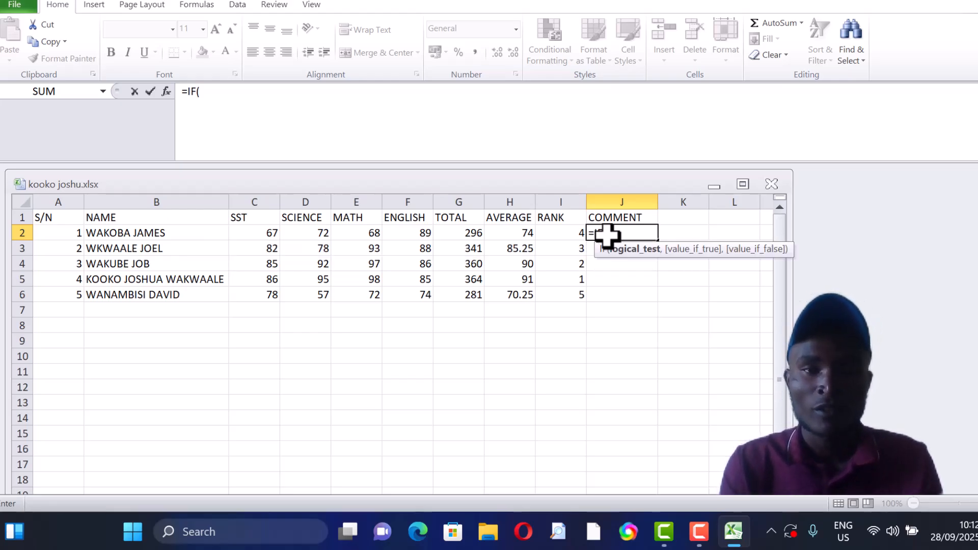
left_click(527, 233)
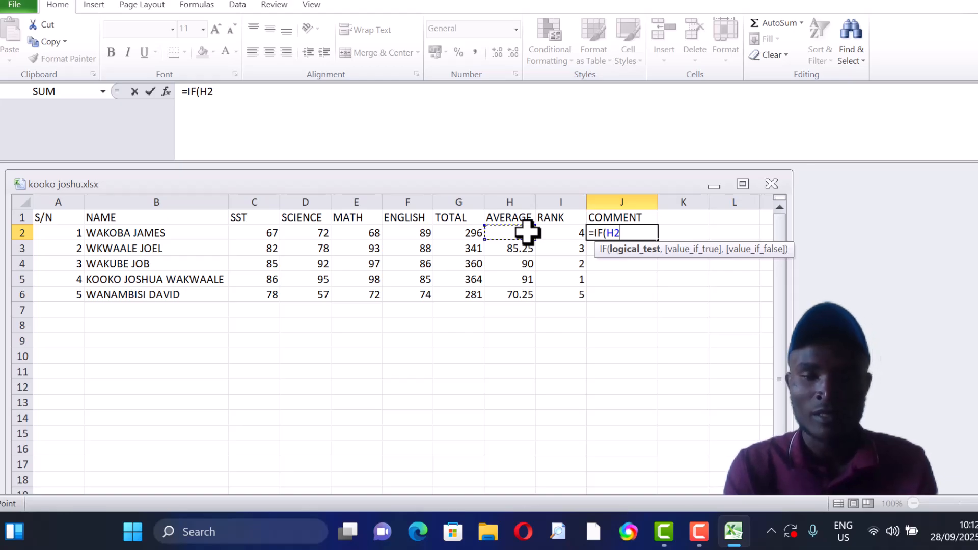
type("<")
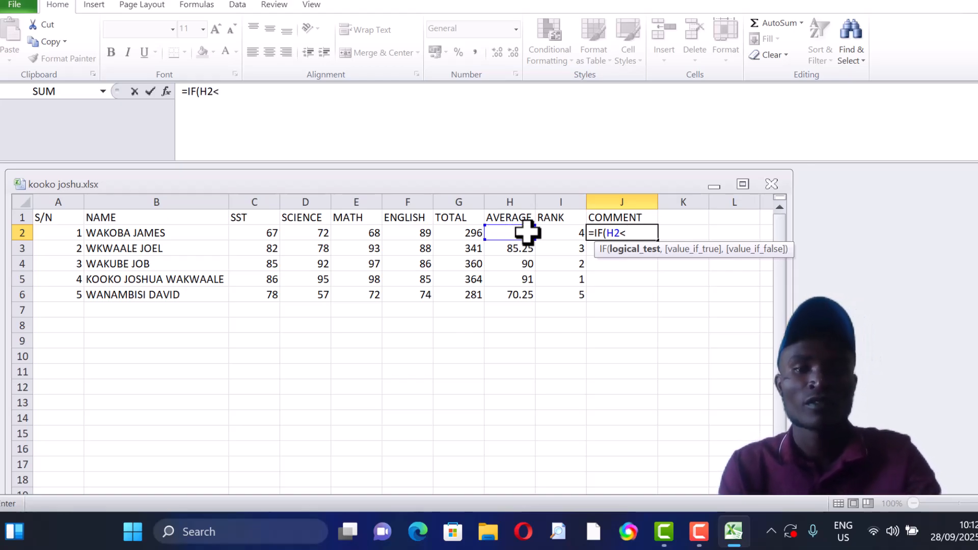
type("75")
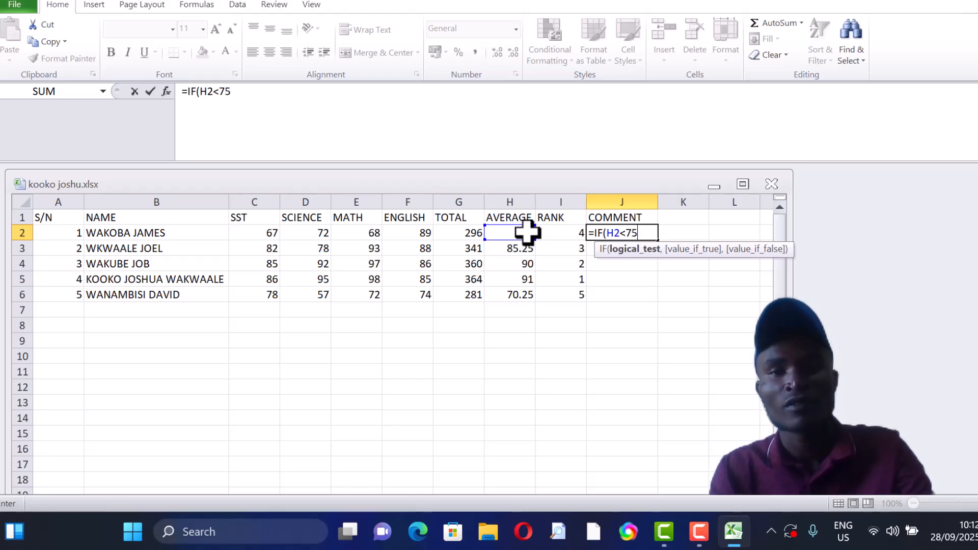
type(",")
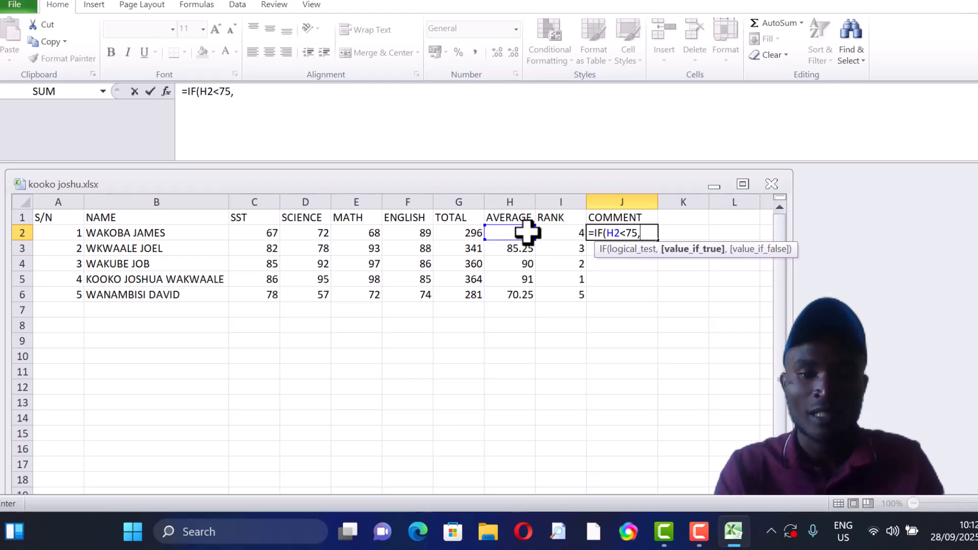
Add "REPEAT" as the value-if-true argument of the IF formula in J2.
type("\"")
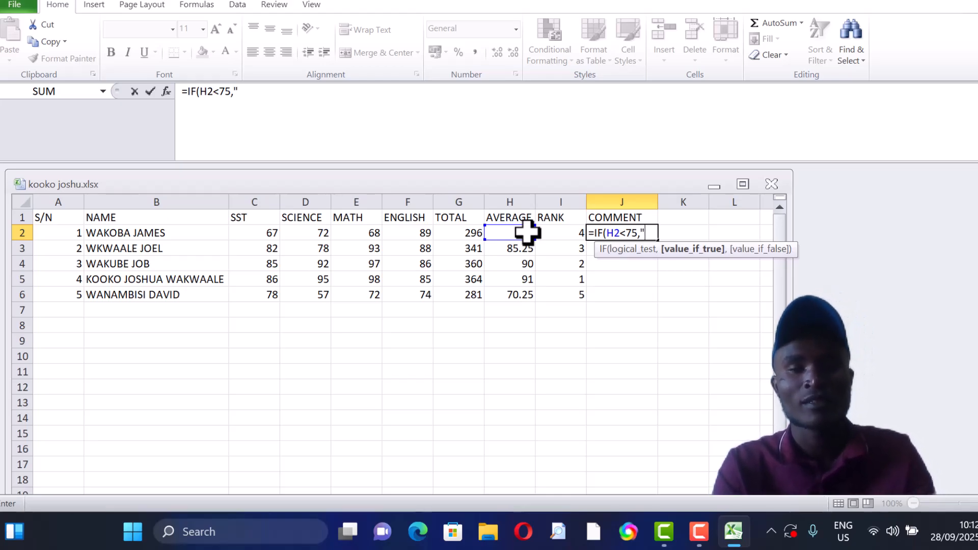
type("R")
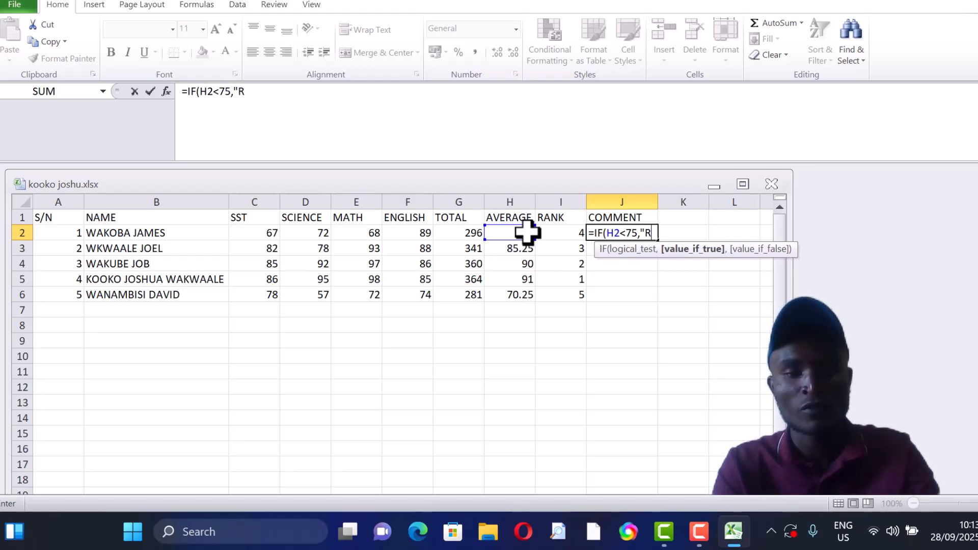
type("EPE")
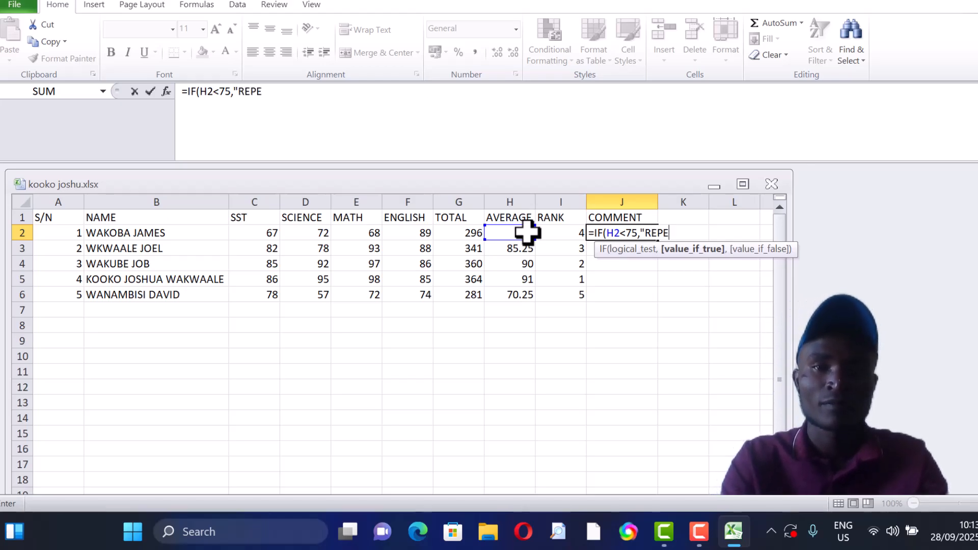
type("T")
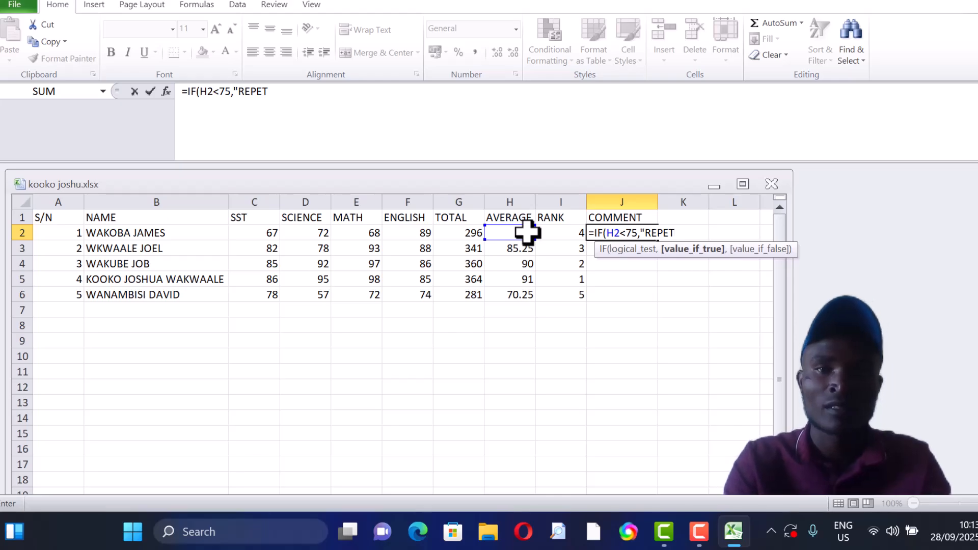
key("BackSpace")
type("AT")
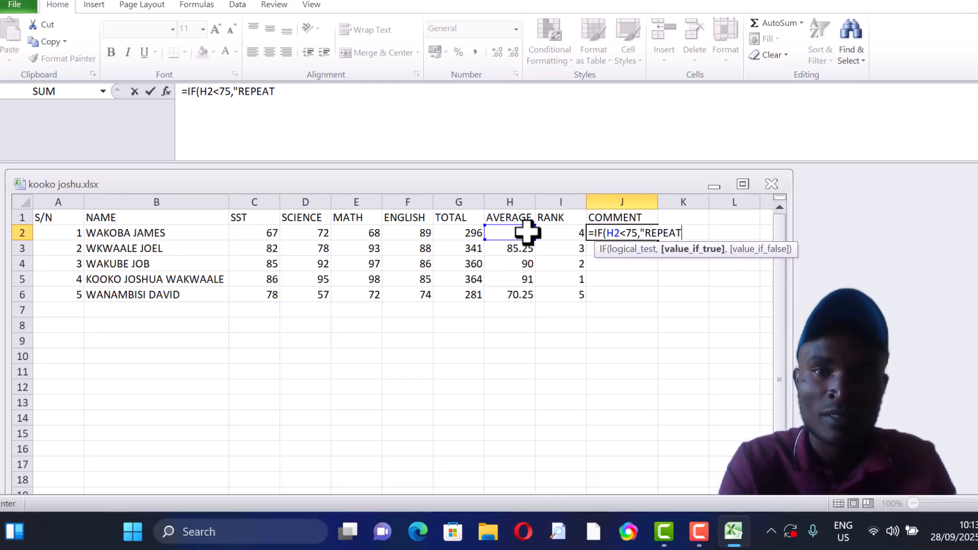
type("\"")
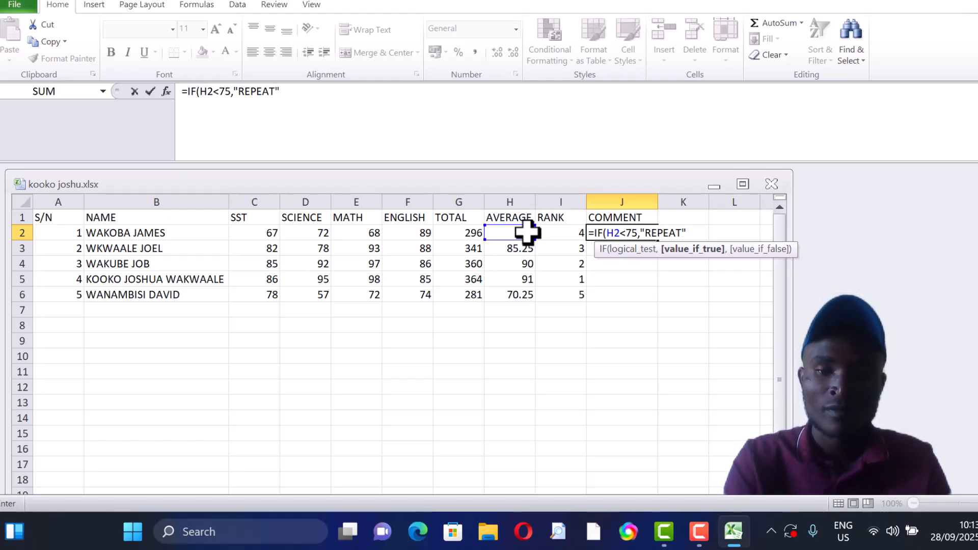
type(",")
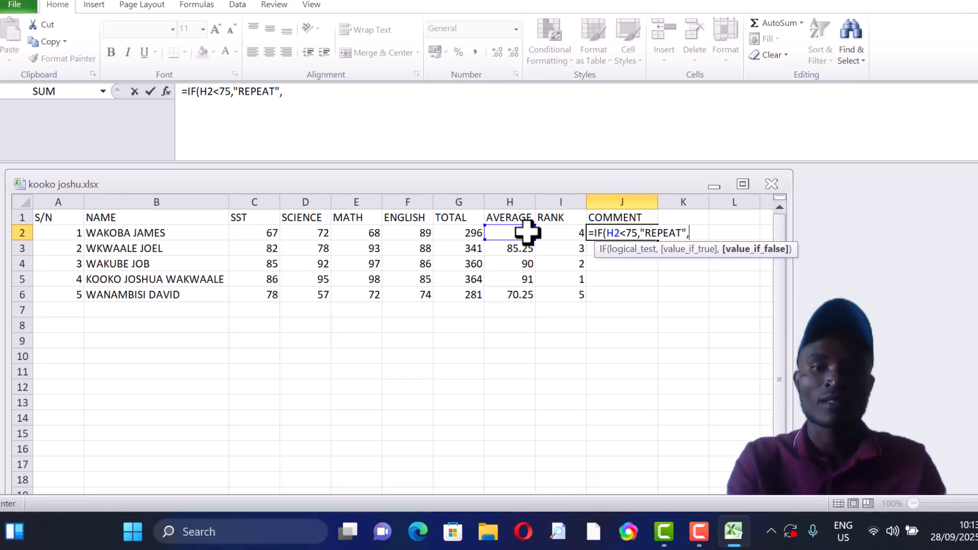
Finish the J2 formula with "PROMOTED" as the value if false and fill it down to J6.
type("\"PROMOTED")
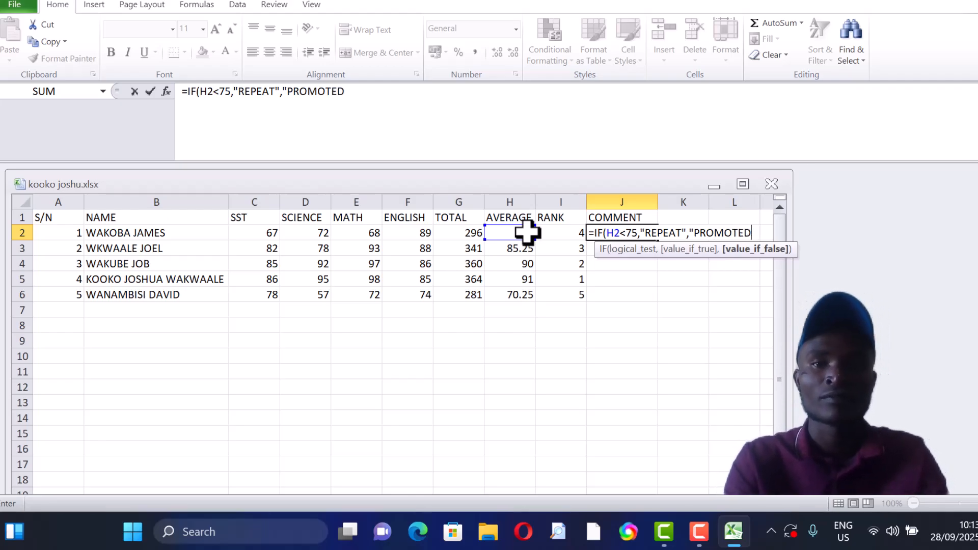
type("\"")
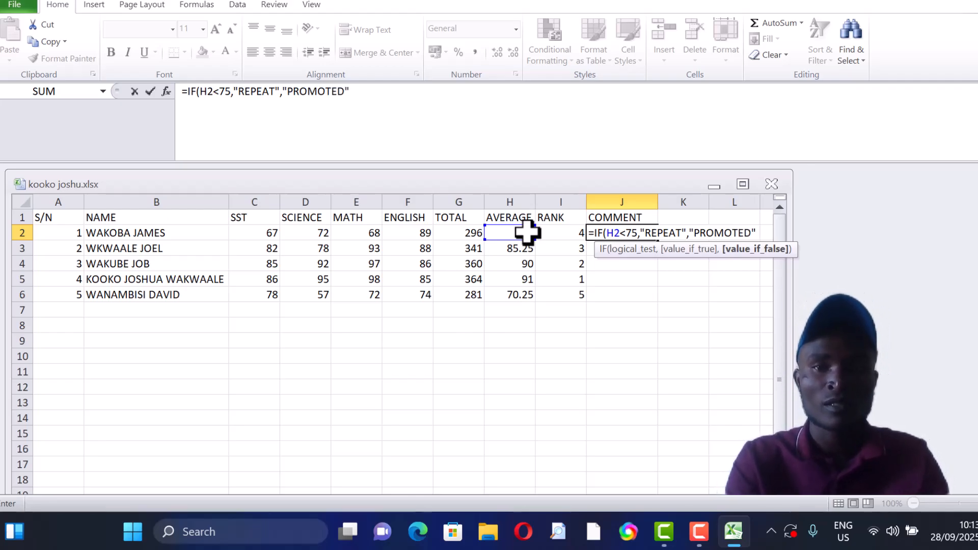
type(")")
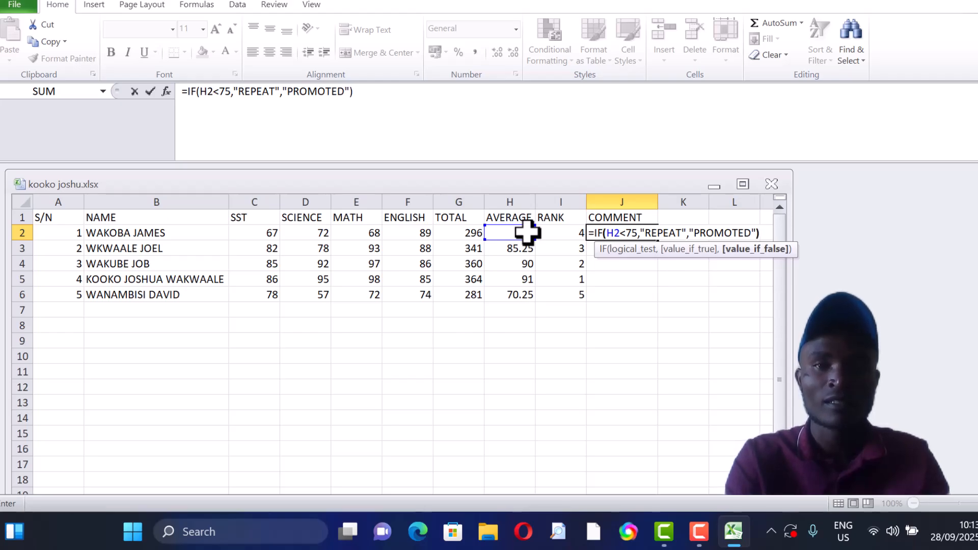
key("Return")
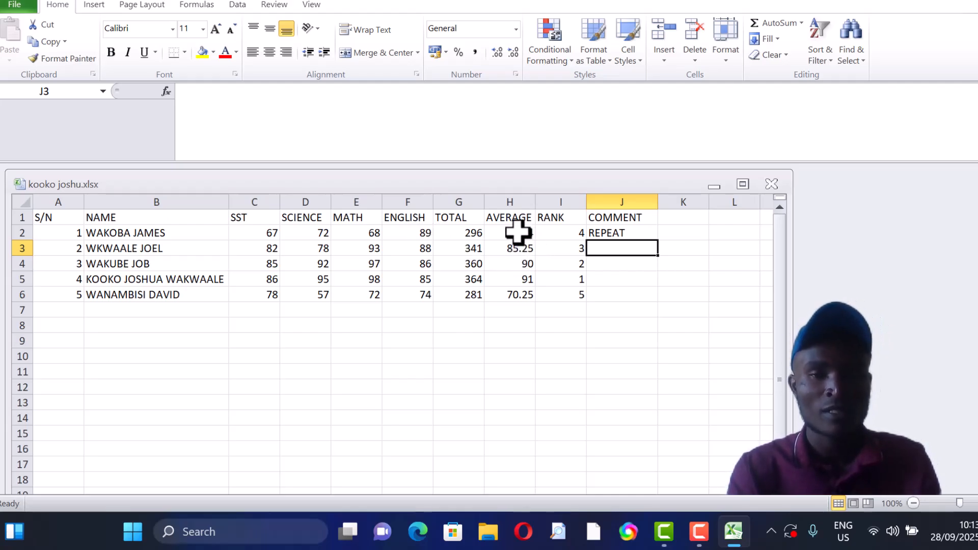
left_click(619, 230)
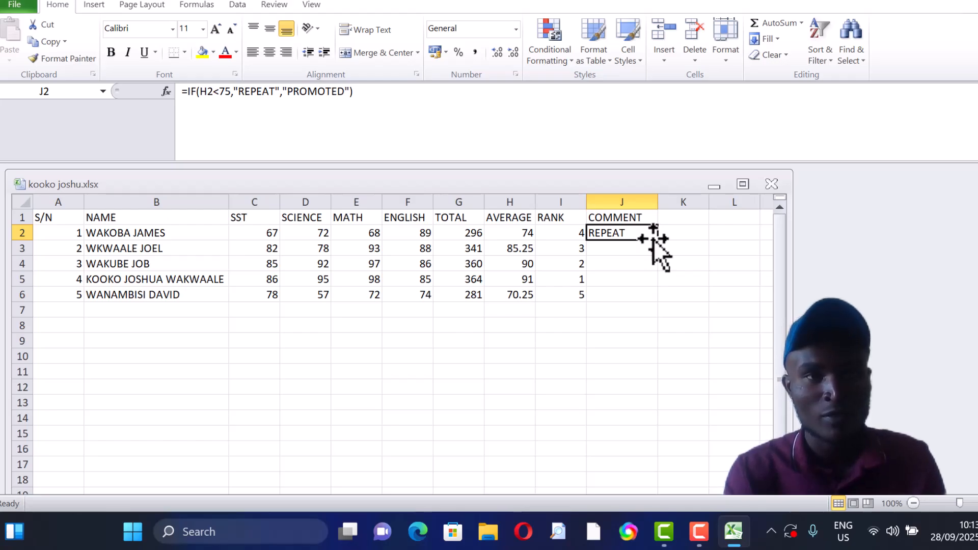
left_click_drag(658, 241, 654, 301)
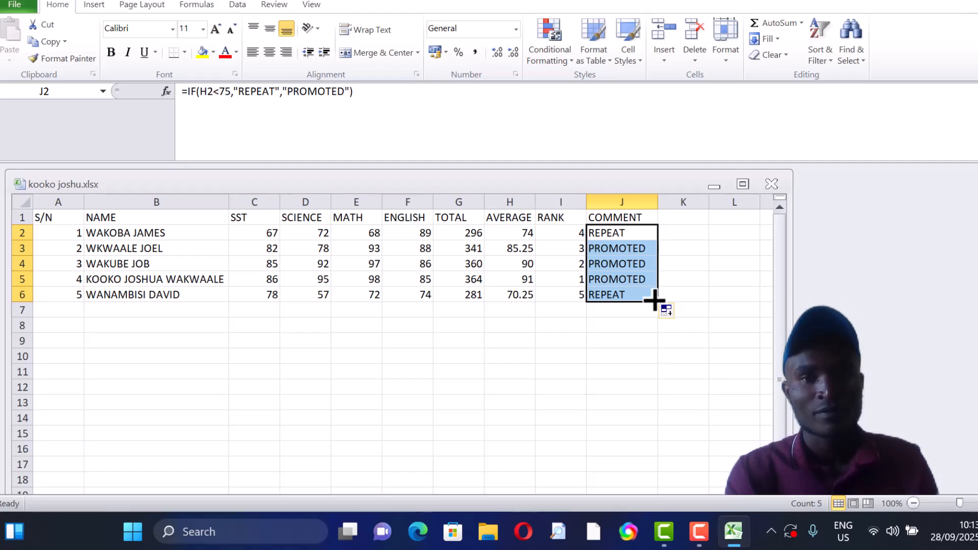